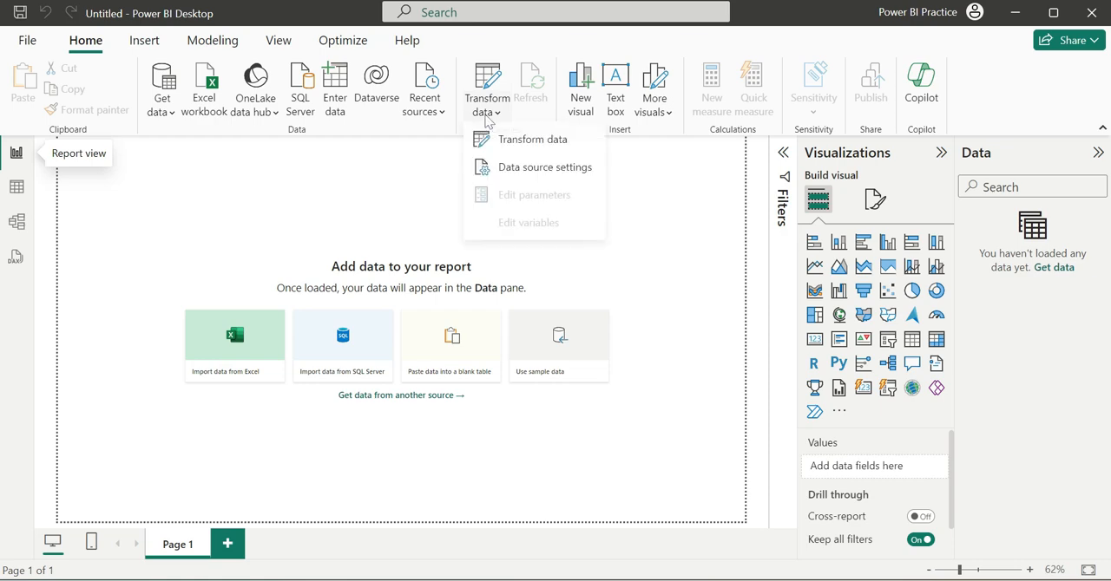
Check the global permissions in the data source settings and close them.
click(510, 167)
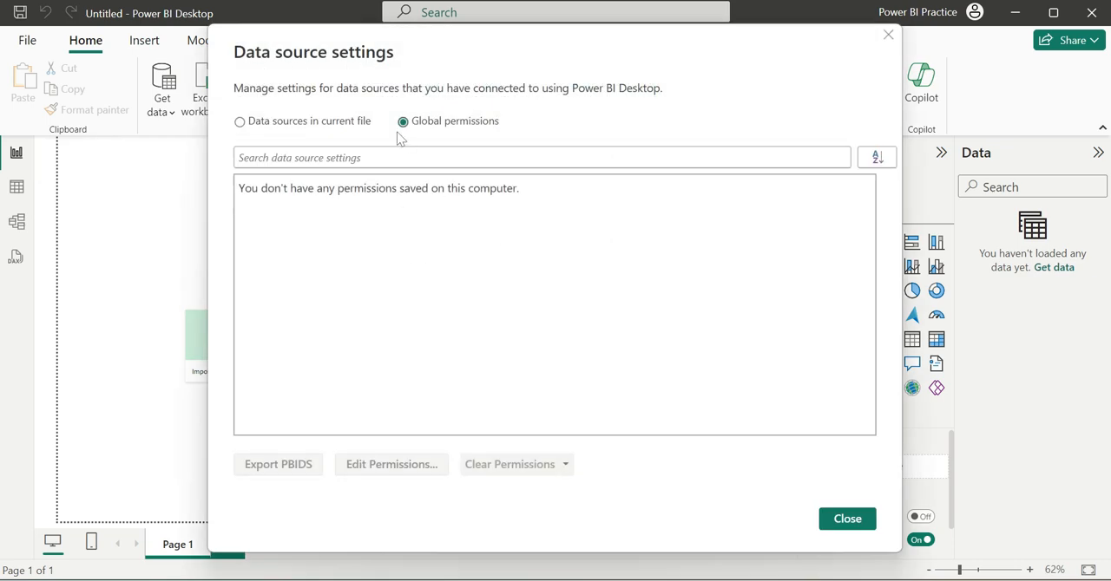
click(889, 38)
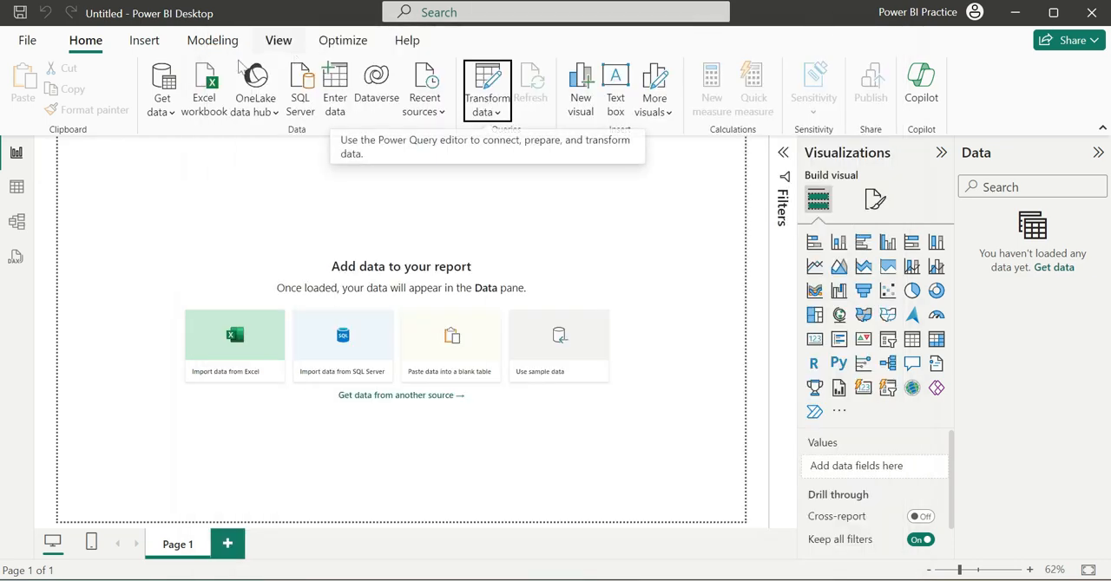
Start a new data import using the MySQL database connector.
click(173, 87)
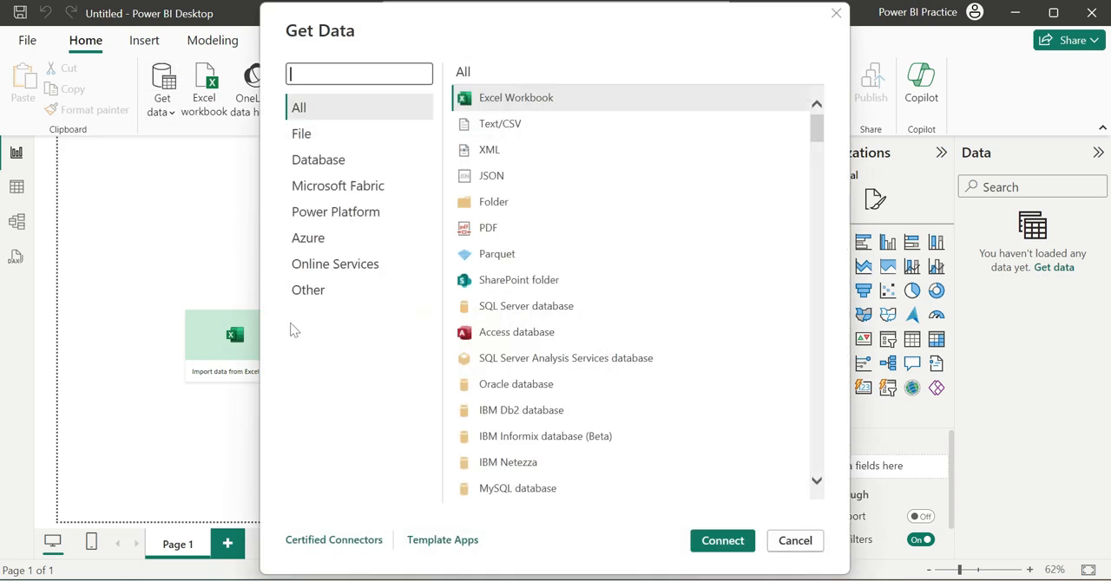
double_click(531, 489)
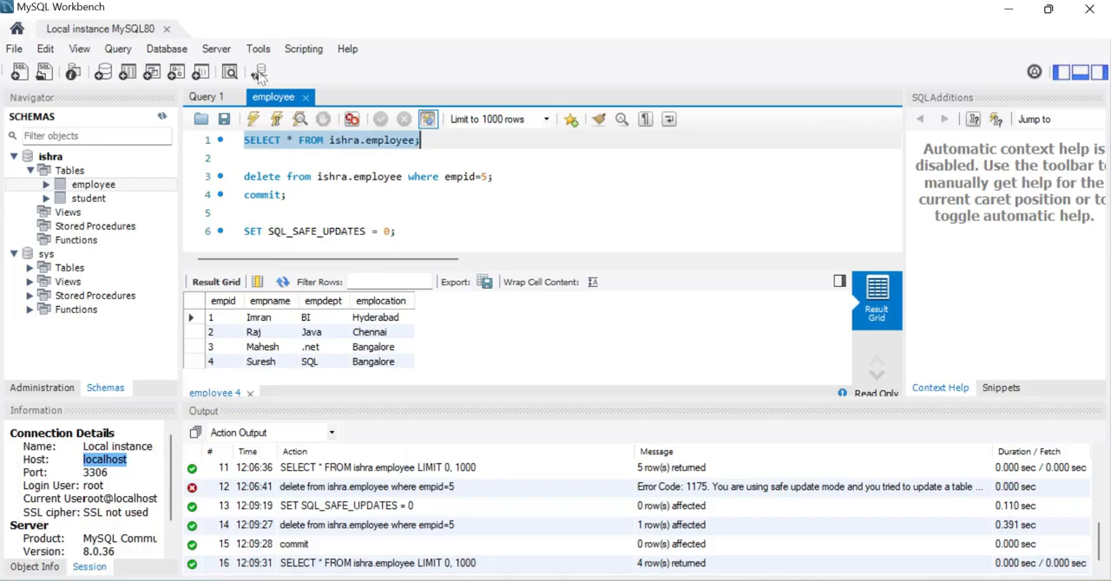
In MySQL Workbench, remove the delete, commit and SET SQL_SAFE_UPDATES statements from the employee query, keeping only the SELECT statement.
drag(399, 232, 248, 158)
key(Delete)
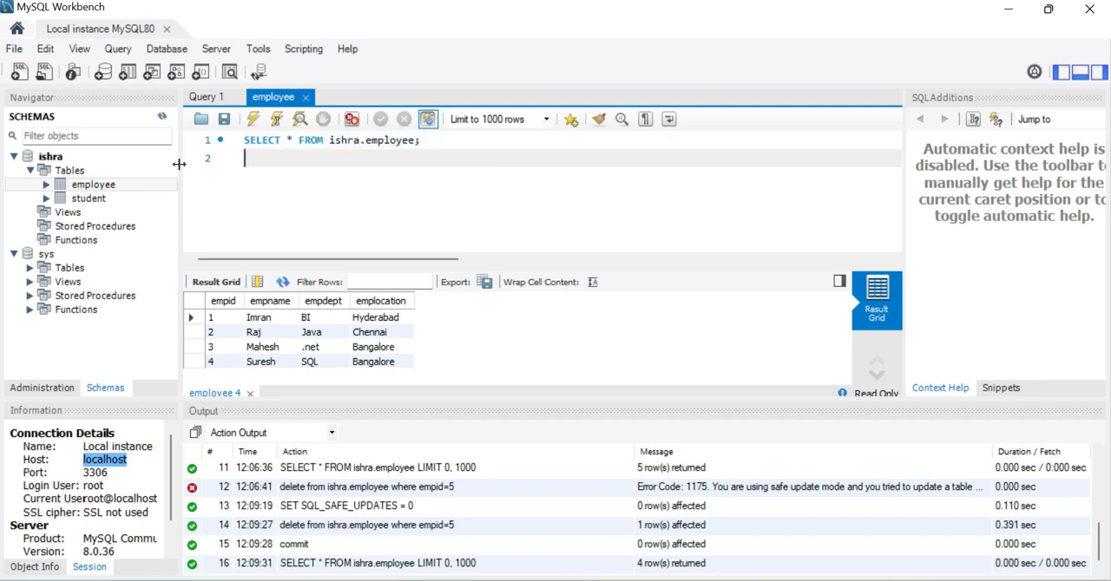
Look up the host and port in the connection details of the local MySQL instance.
click(113, 474)
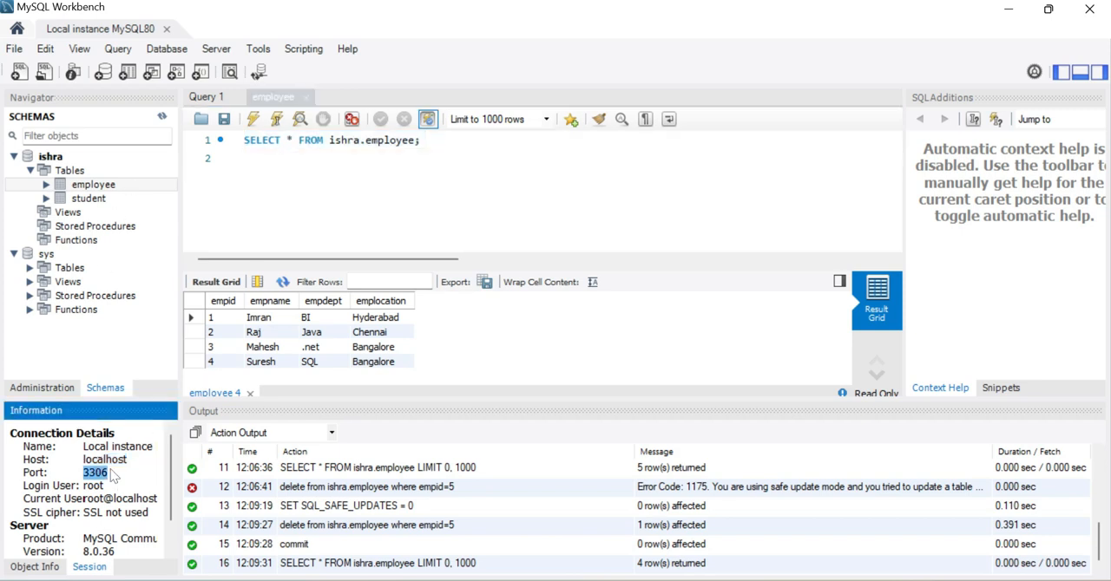
click(115, 474)
click(103, 466)
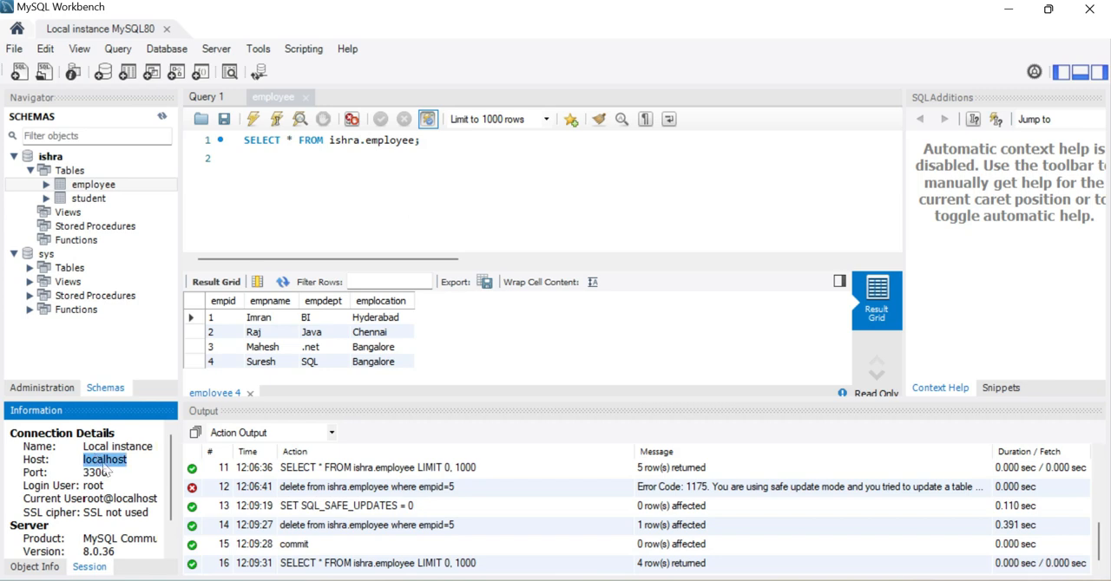
click(105, 463)
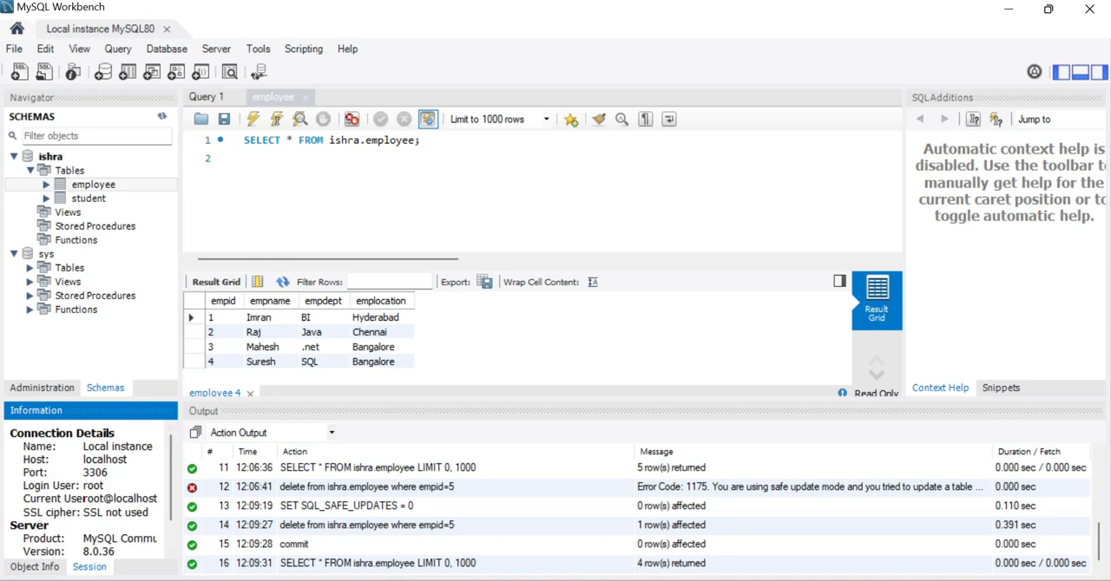
double_click(97, 473)
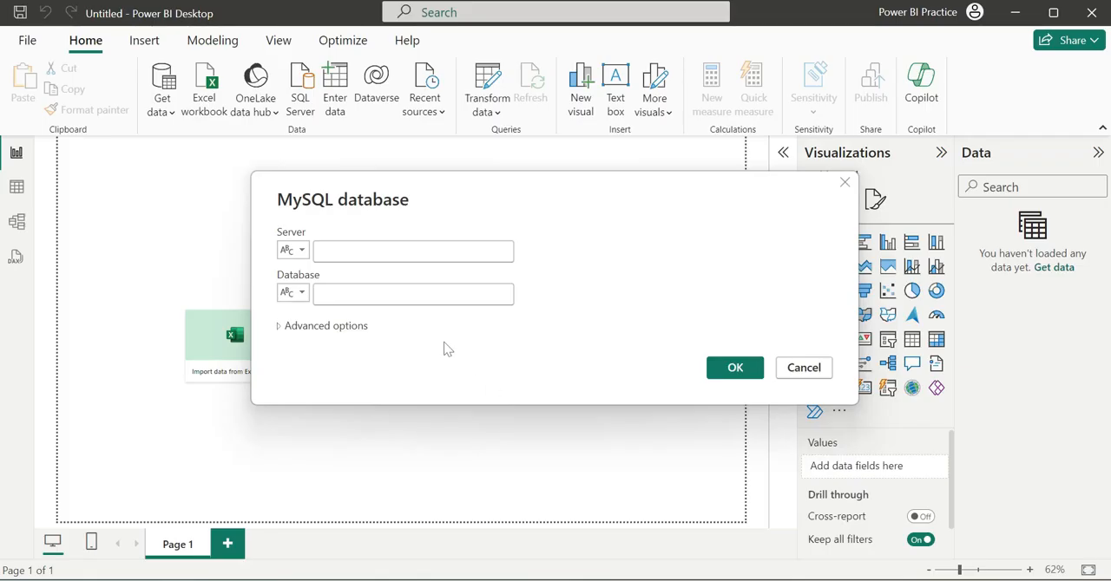
Switch to Power BI Desktop and set the MySQL connection's server to localhost:3306.
click(365, 253)
text(localhost)
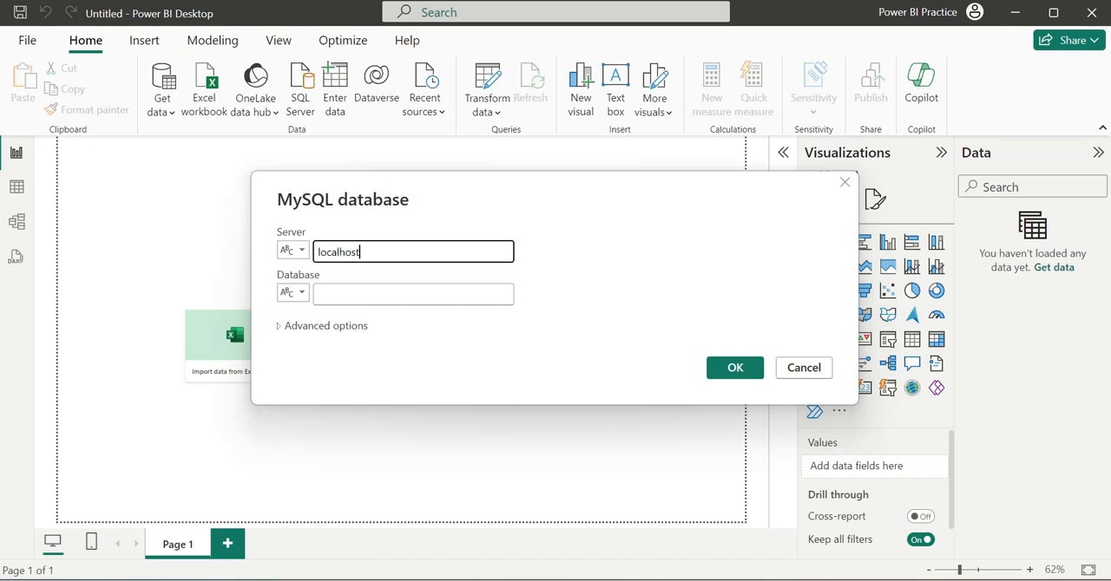
text(:3306)
click(365, 295)
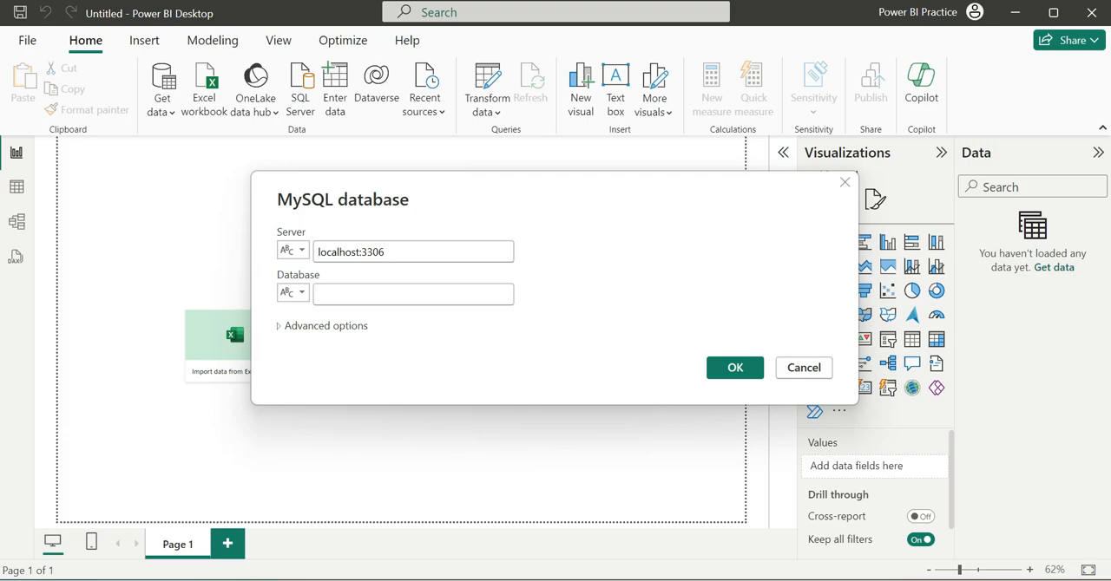
Switch to MySQL Workbench and look up the name of the schema that contains the employee and student tables.
key(alt+Tab)
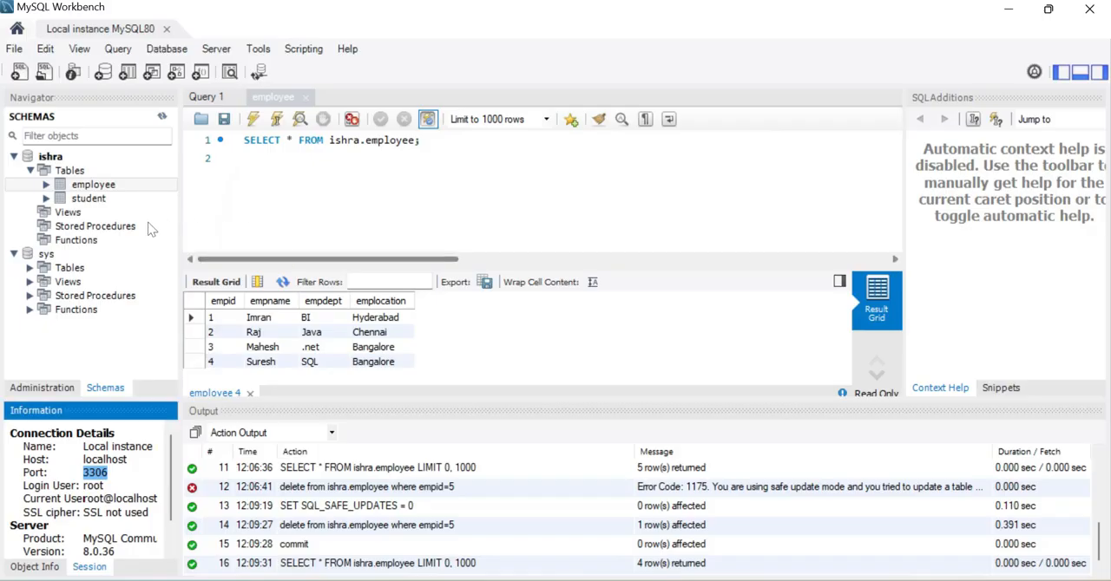
click(54, 160)
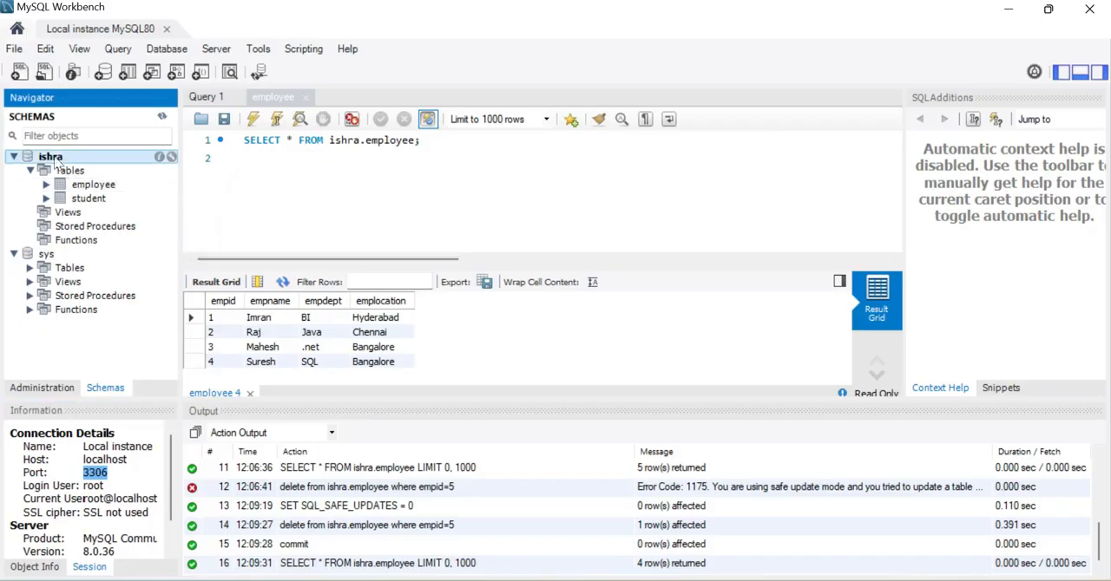
click(101, 173)
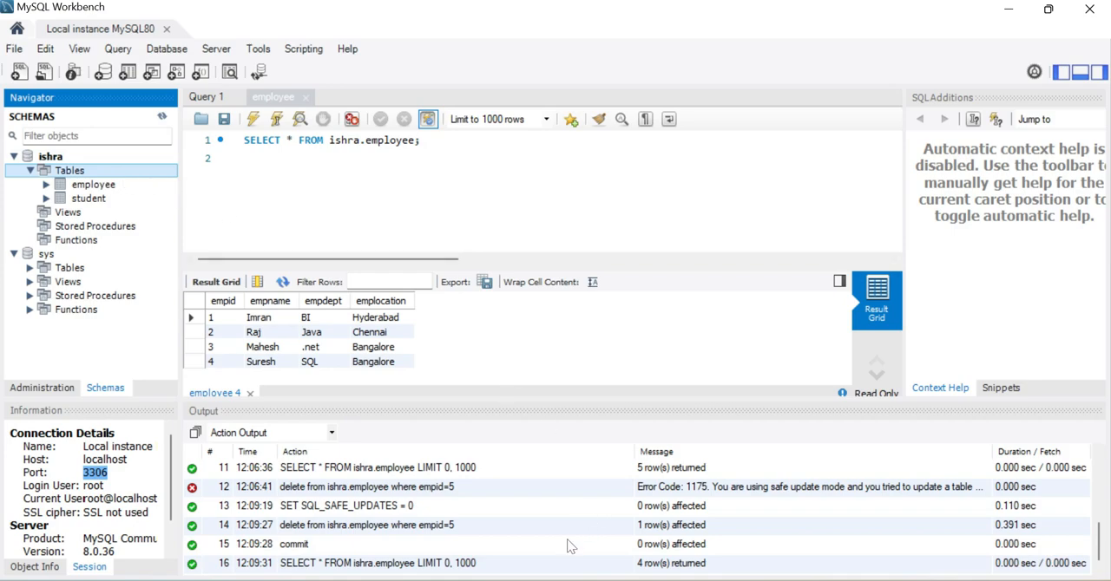
Back in Power BI Desktop, set the MySQL connection's database to ishra and confirm the server and database details.
click(607, 579)
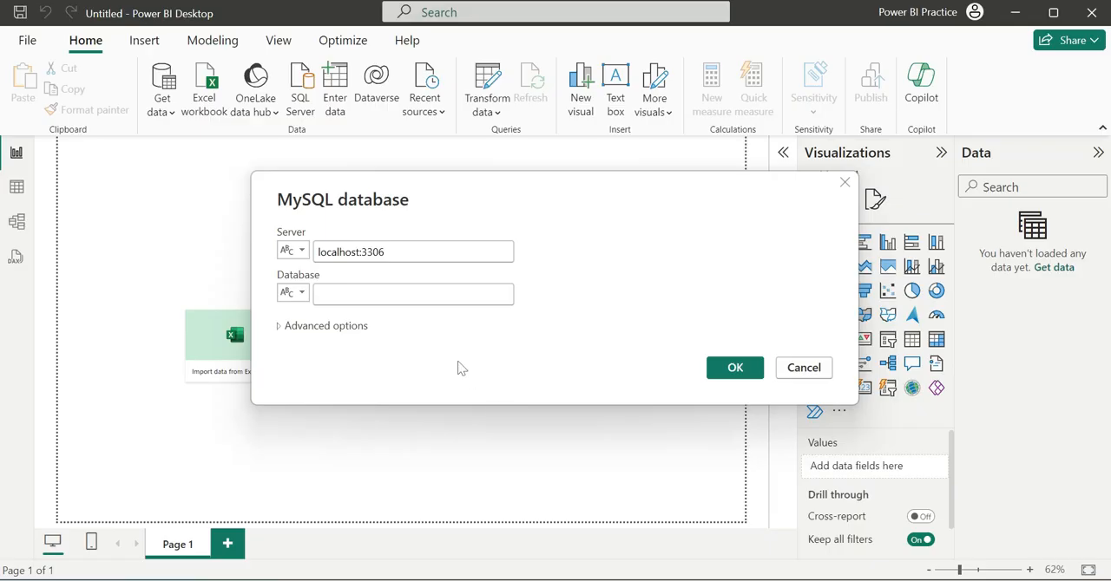
click(416, 311)
text(ishra)
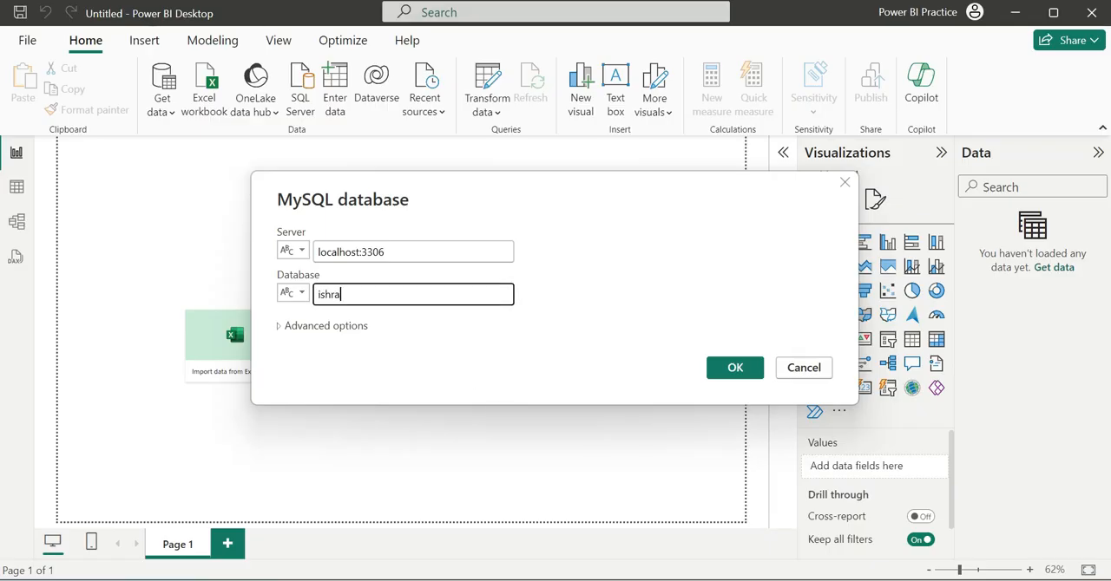
click(727, 367)
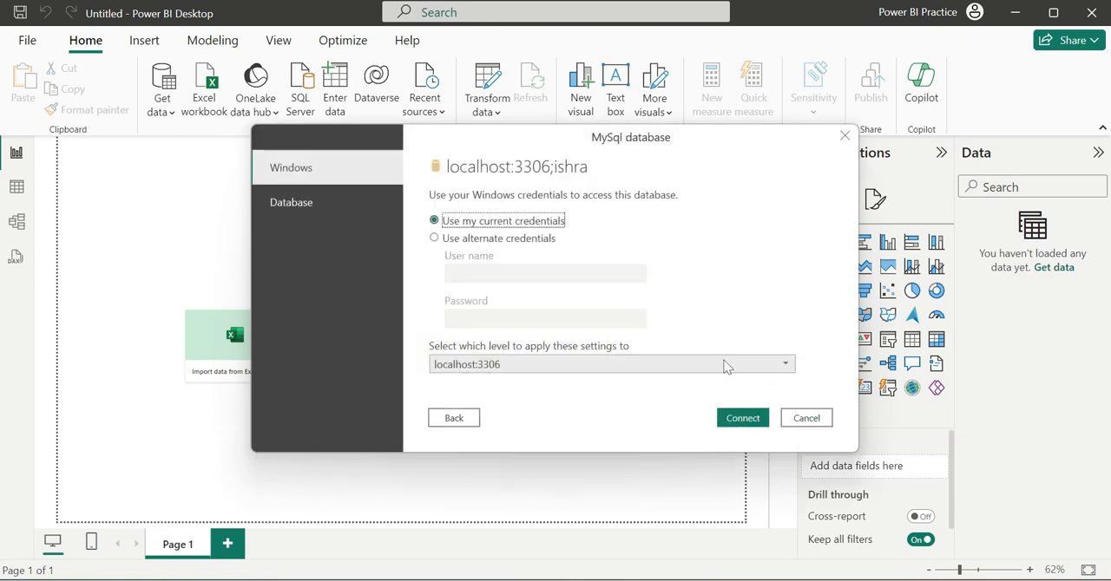
Connect with Database authentication, entering root as the user name and the database password, at the localhost:3306 level.
click(295, 211)
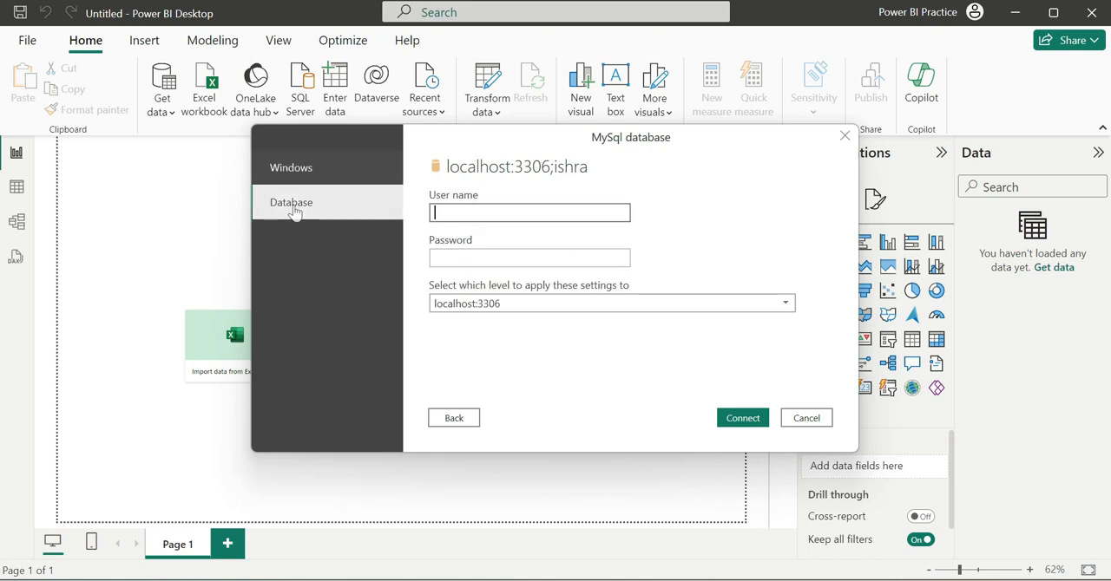
text(root)
click(503, 257)
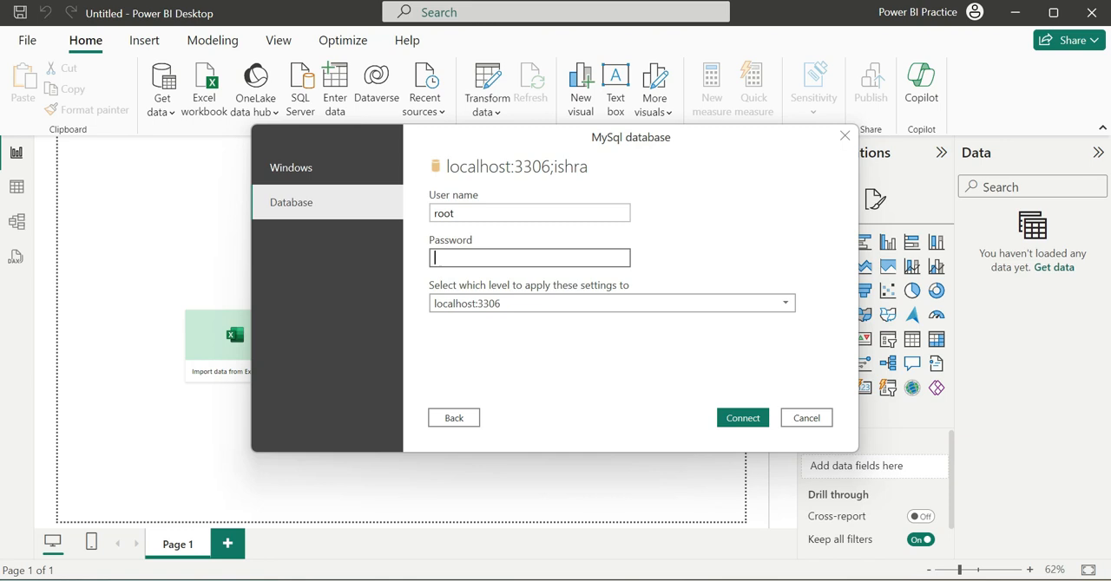
text(•••••••••)
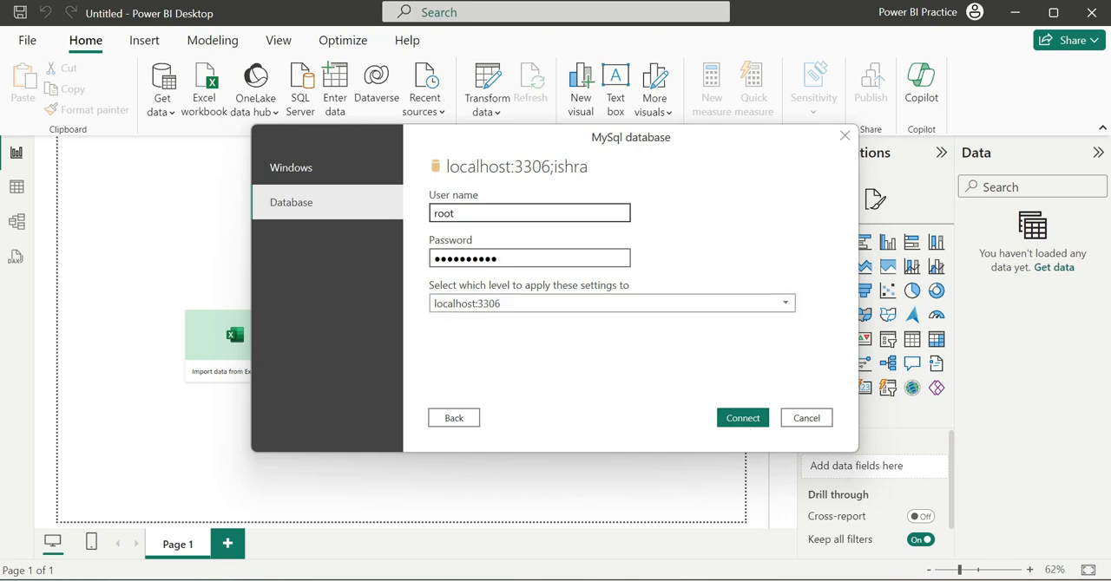
click(748, 418)
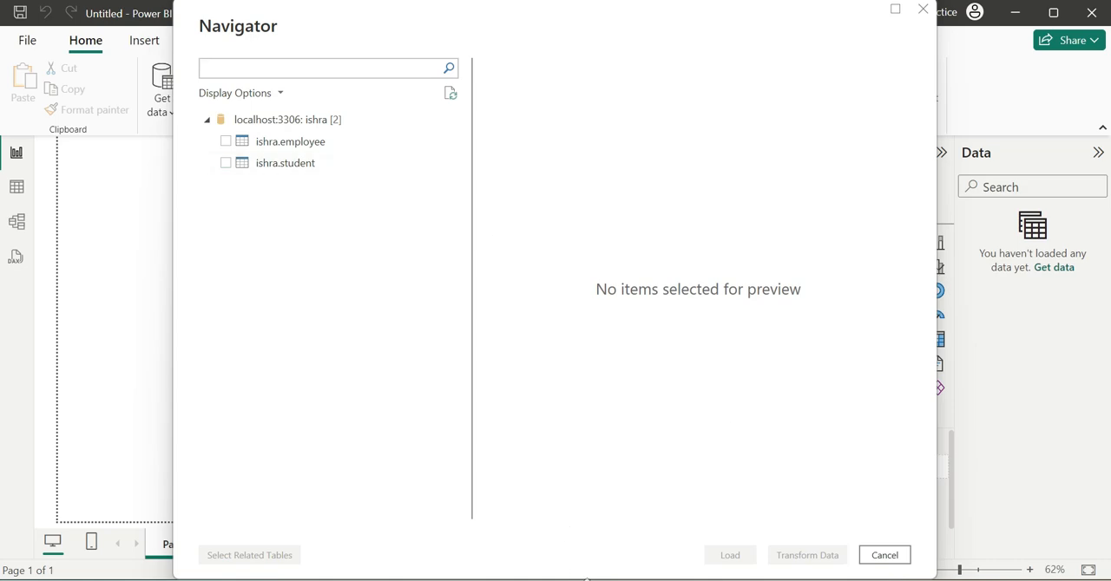
Compare the listed tables with the schema in MySQL Workbench, and load the ishra.employee table into Power BI Desktop.
key(alt+Tab)
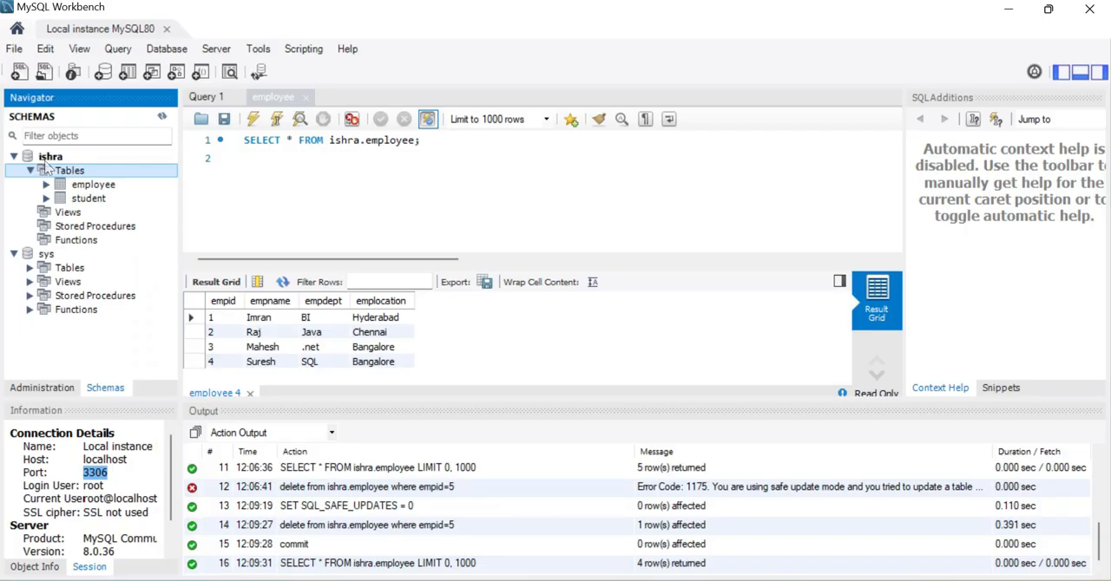
click(1008, 8)
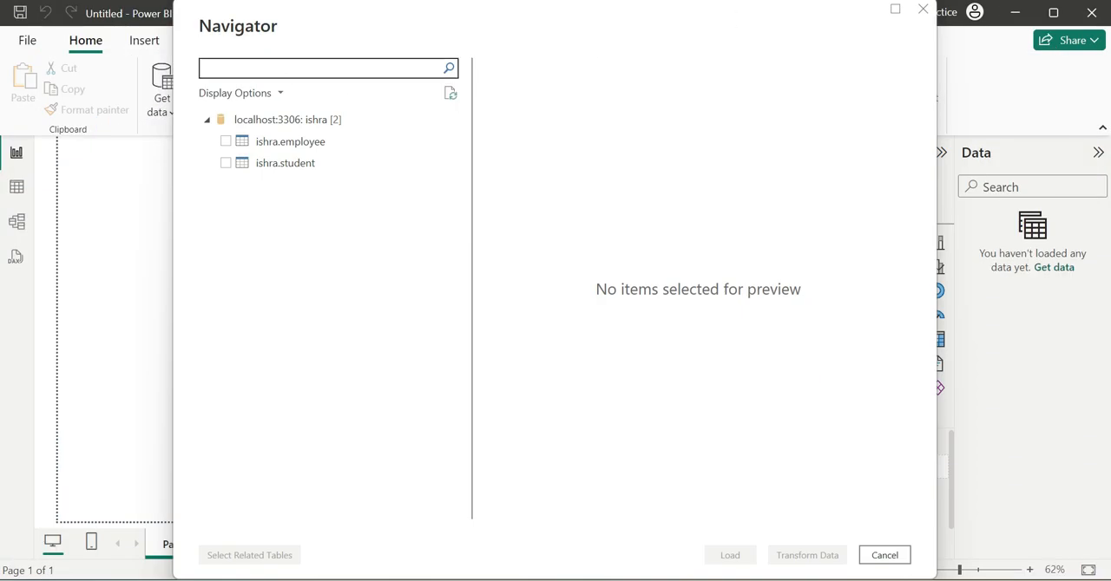
click(225, 143)
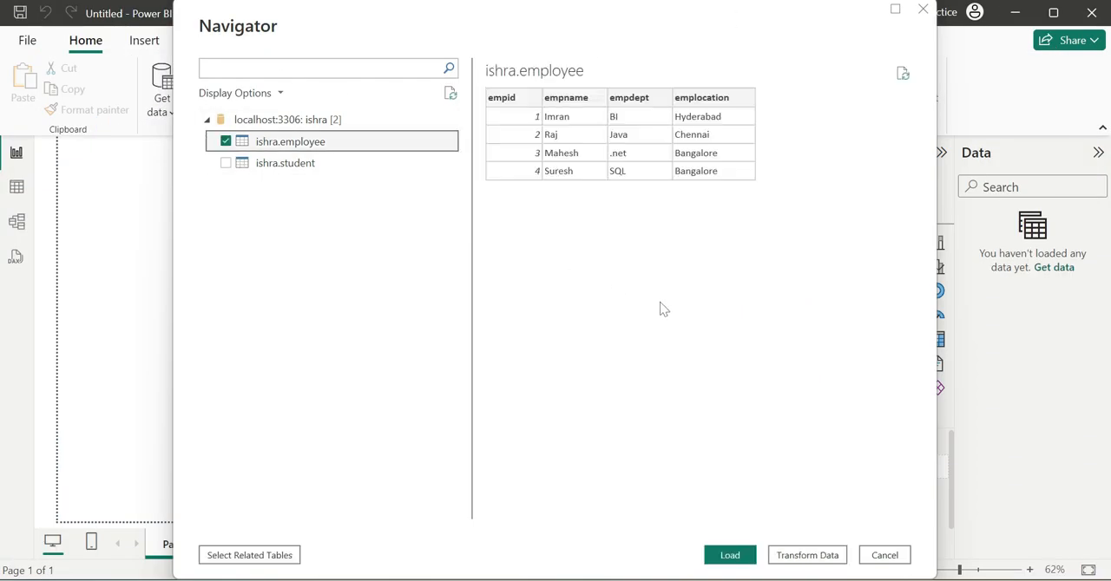
click(729, 553)
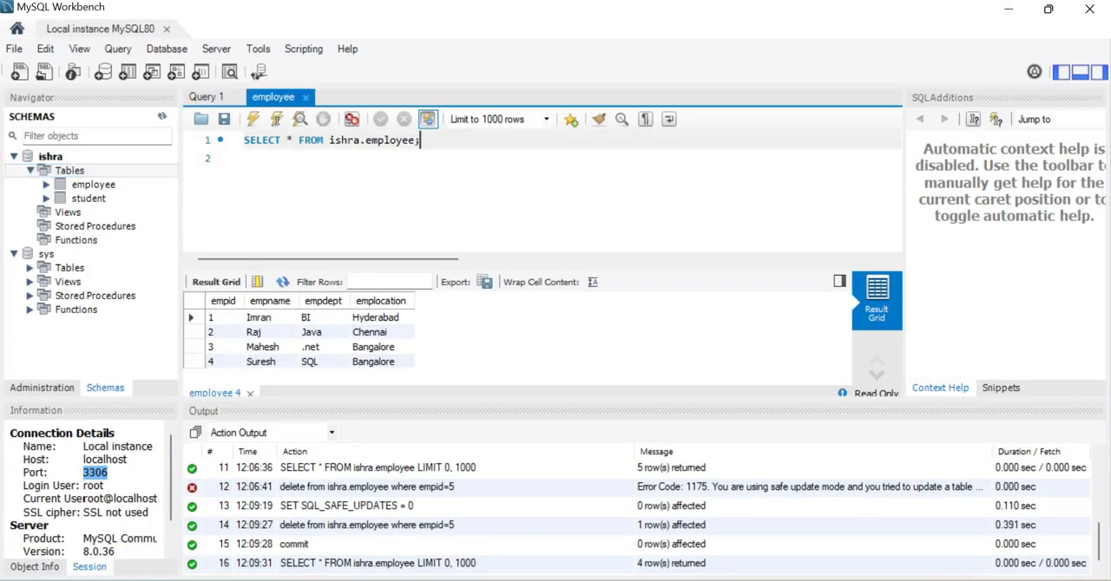
In MySQL Workbench, run the SELECT * FROM ishra.employee query again.
key(ctrl+a)
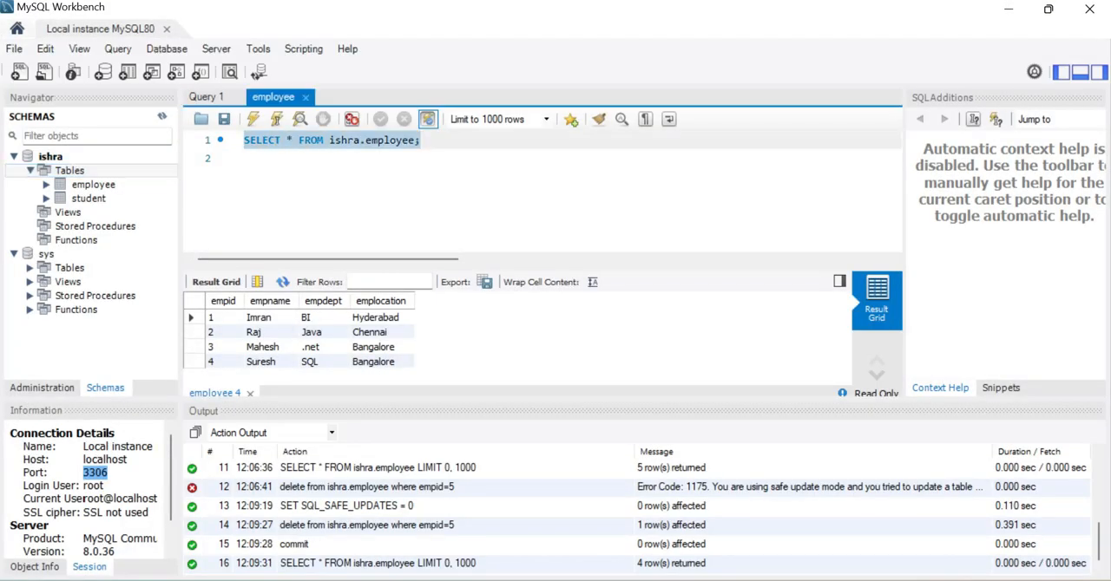
click(251, 121)
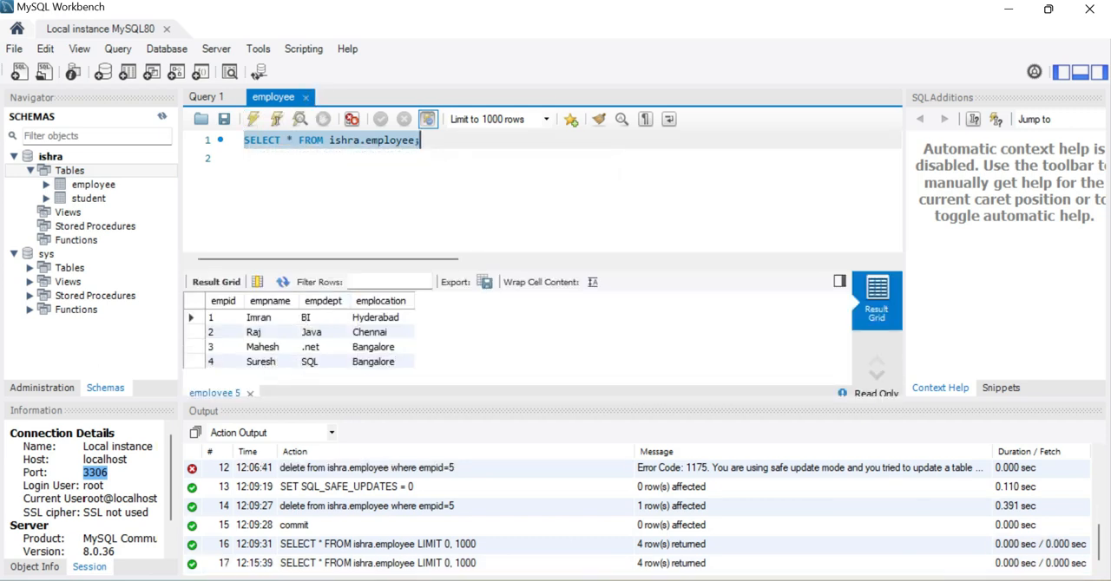
Switch to Power BI Desktop, inspect the rows of the loaded ishra employee table, and return to the report view.
click(678, 512)
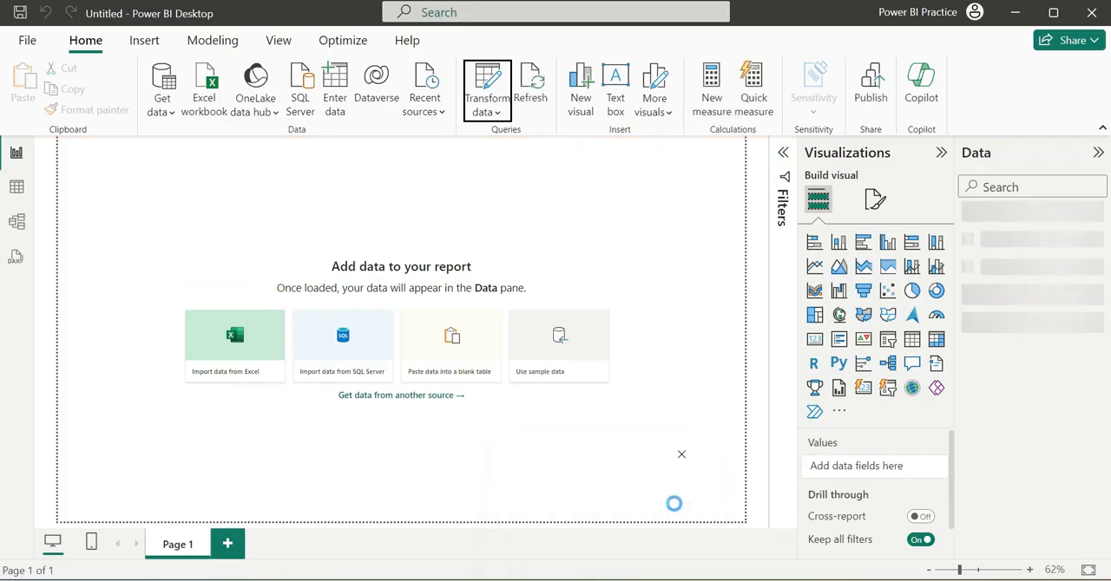
click(16, 187)
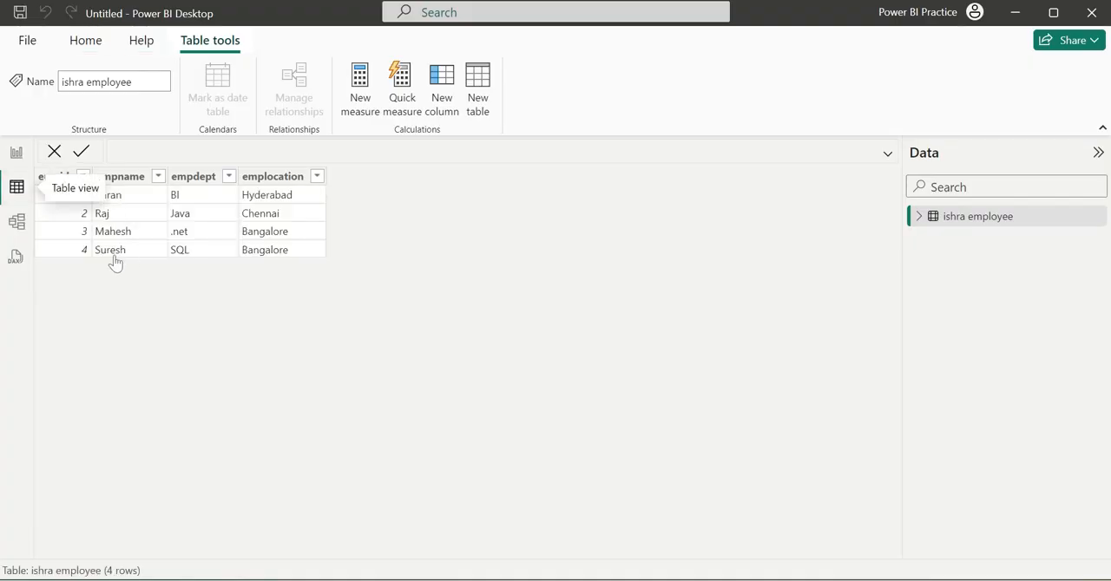
click(18, 153)
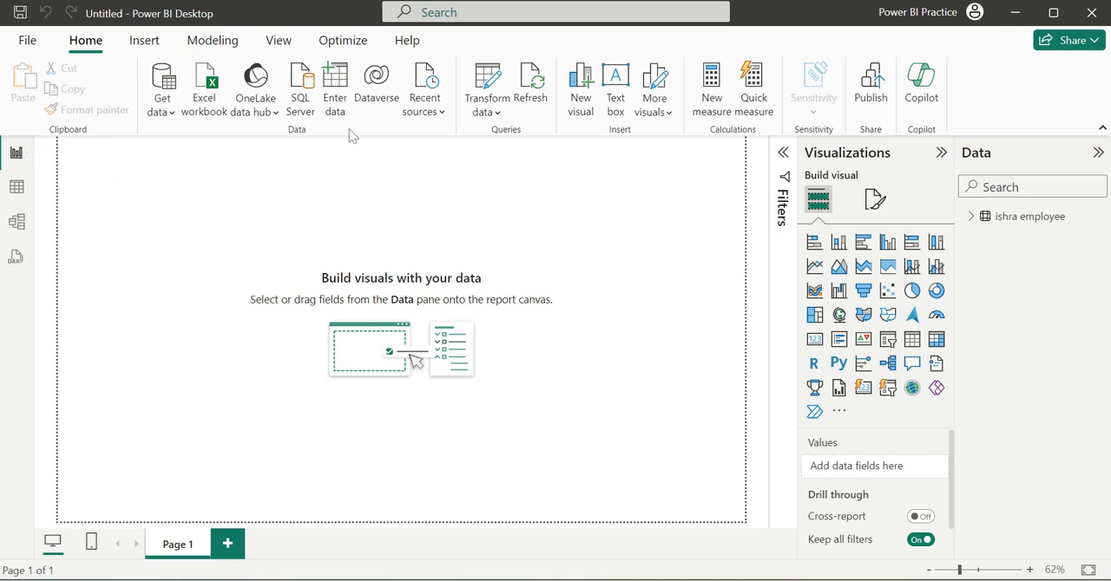
Review the data sources of the current file in the data source settings and close them.
click(504, 113)
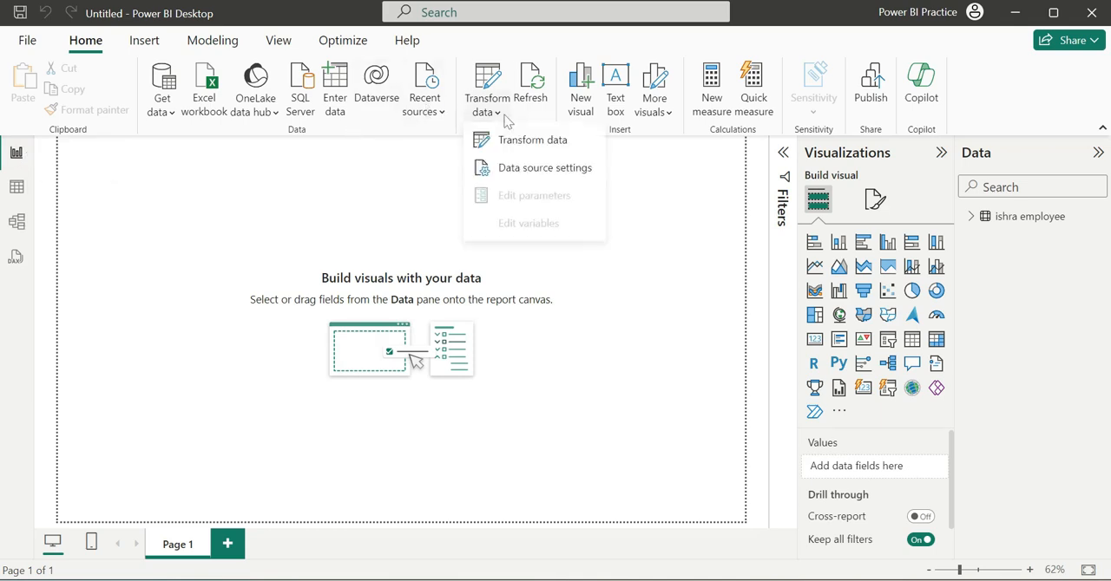
click(544, 168)
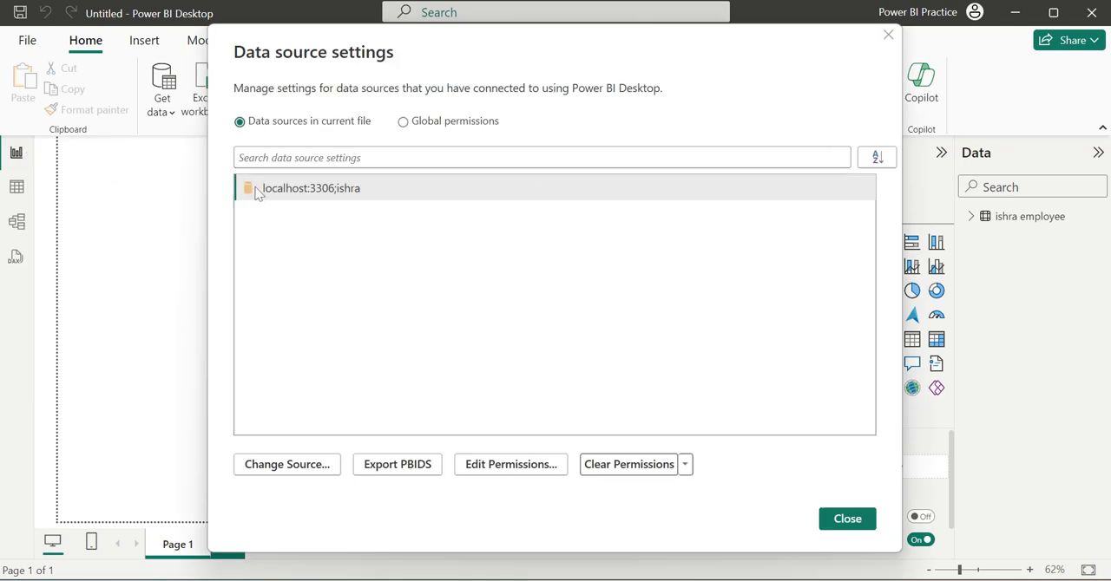
click(864, 518)
Switch to MySQL Workbench and start an INSERT INTO employee VALUES statement on the line below the SELECT query.
click(528, 579)
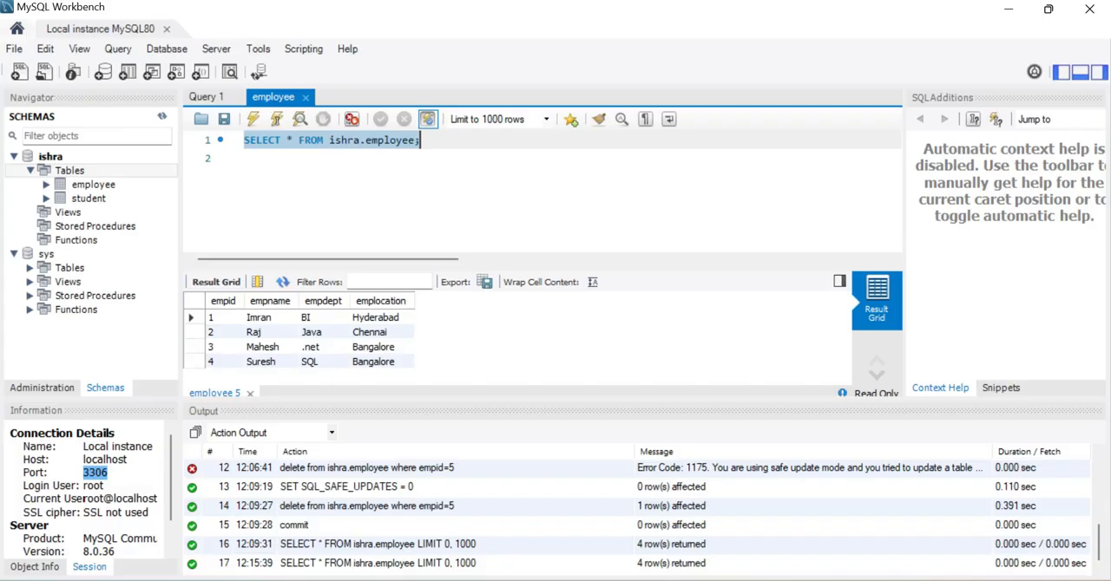
click(505, 196)
text(INS)
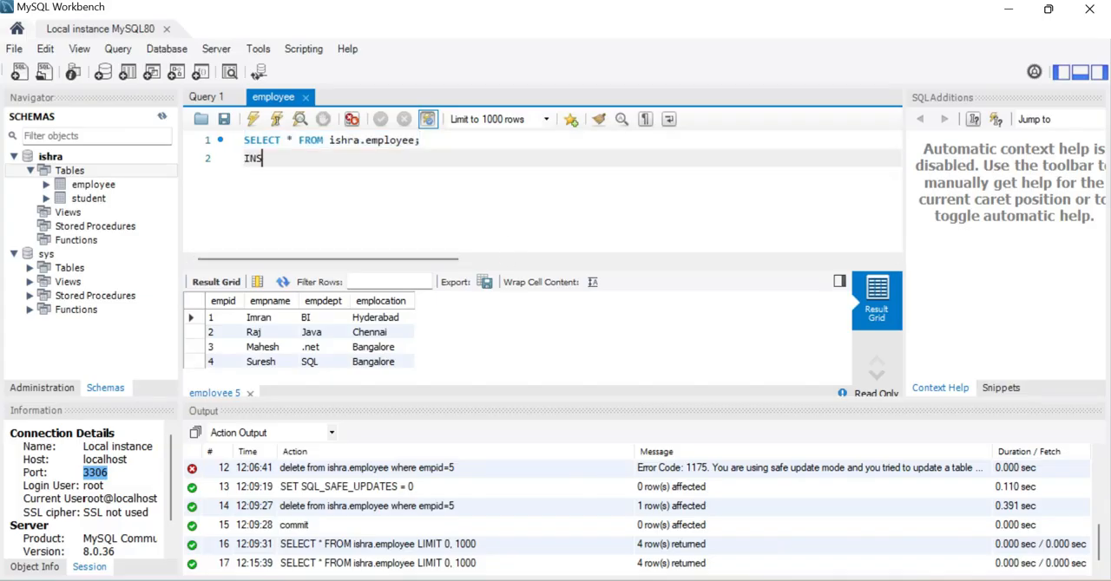
text(ERT INTO EMP)
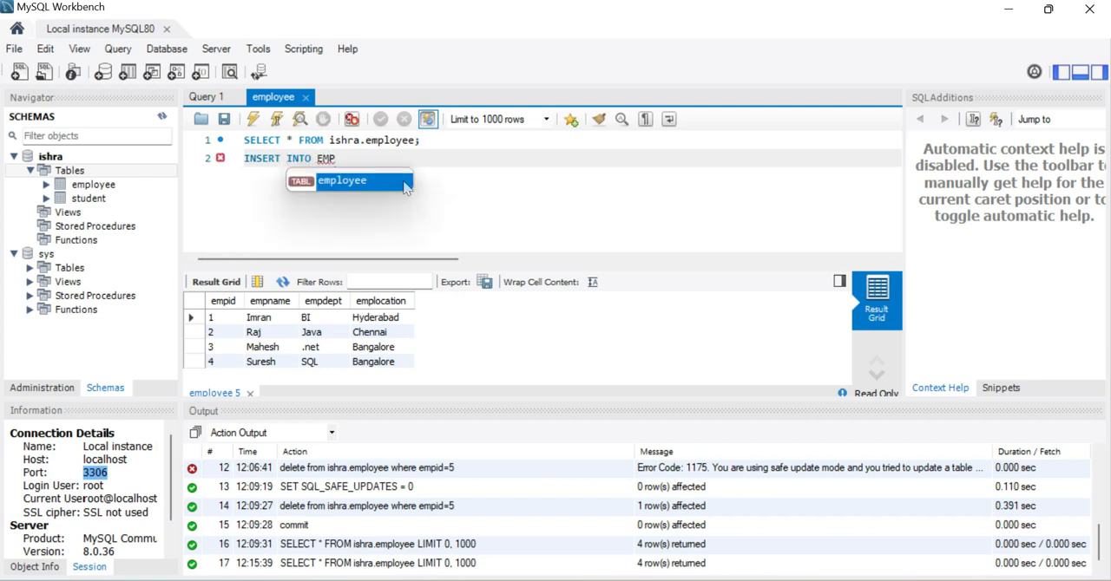
key(Return)
text(VAKYE)
key(BackSpace)
key(BackSpace)
key(BackSpace)
key(BackSpace)
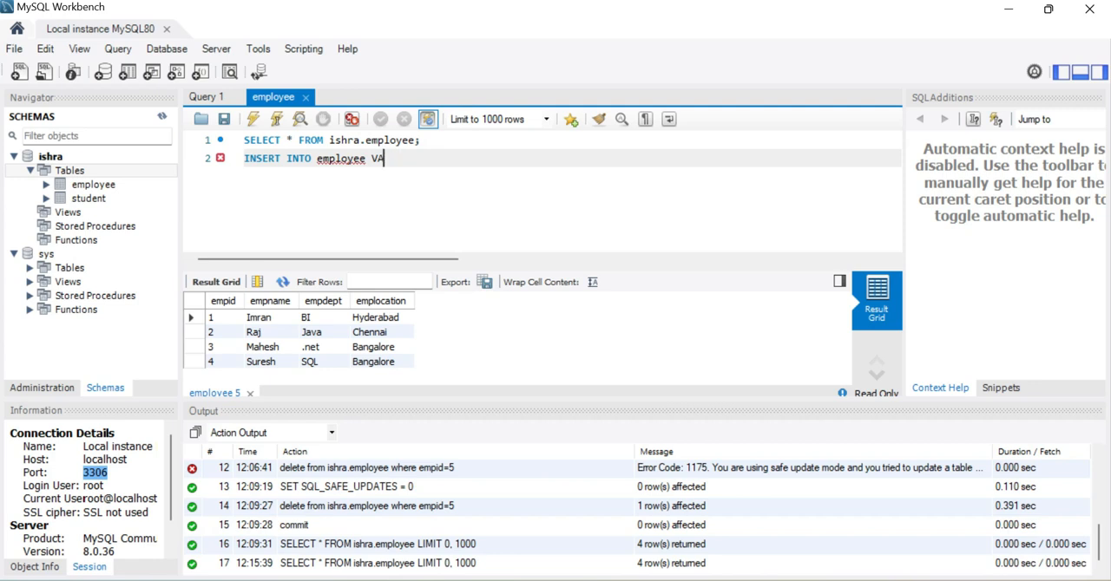
text(ALUES(5,'Ramesh)
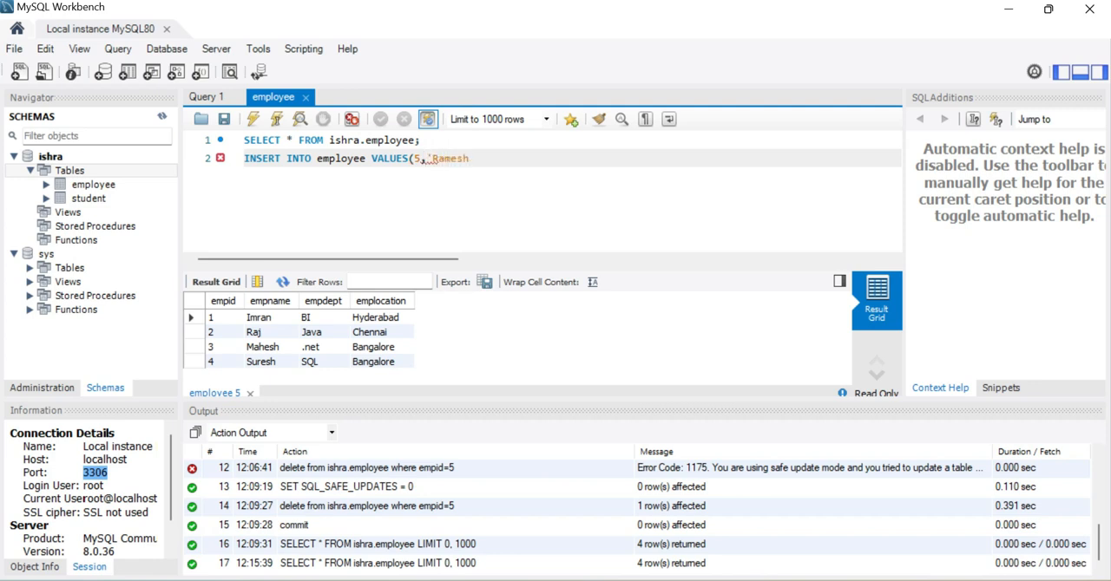
text('m)
Complete the INSERT statement with the values 5, the employee's name, 'QA' and 'Chennai', closing it with a semicolon.
key(BackSpace)
text(,'QA','Chennai')
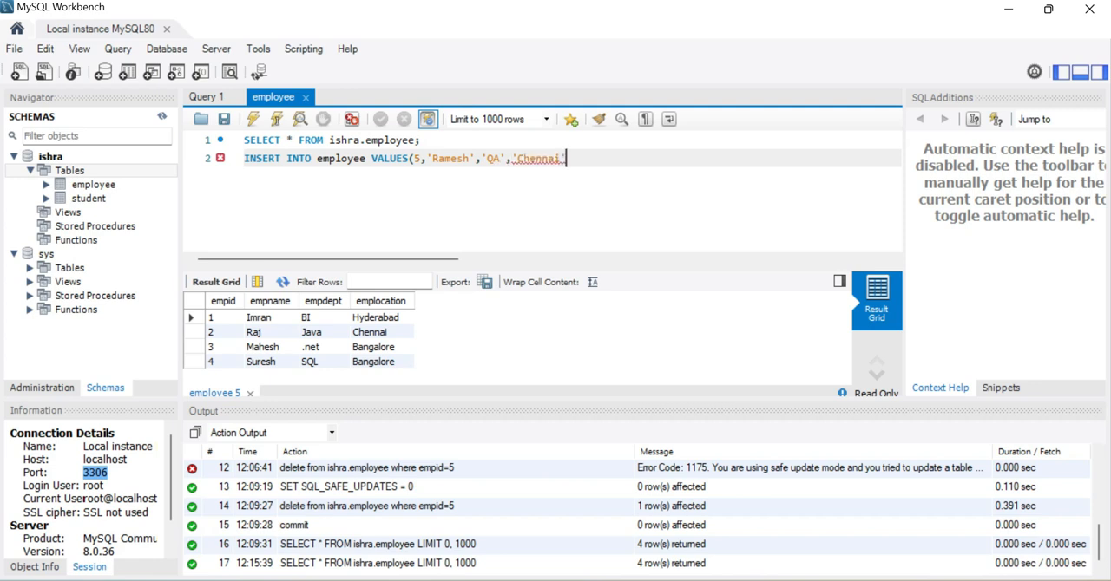
text();)
Run only the INSERT statement, and run the SELECT * FROM ishra.employee query on its own to list the table.
key(shift+Home)
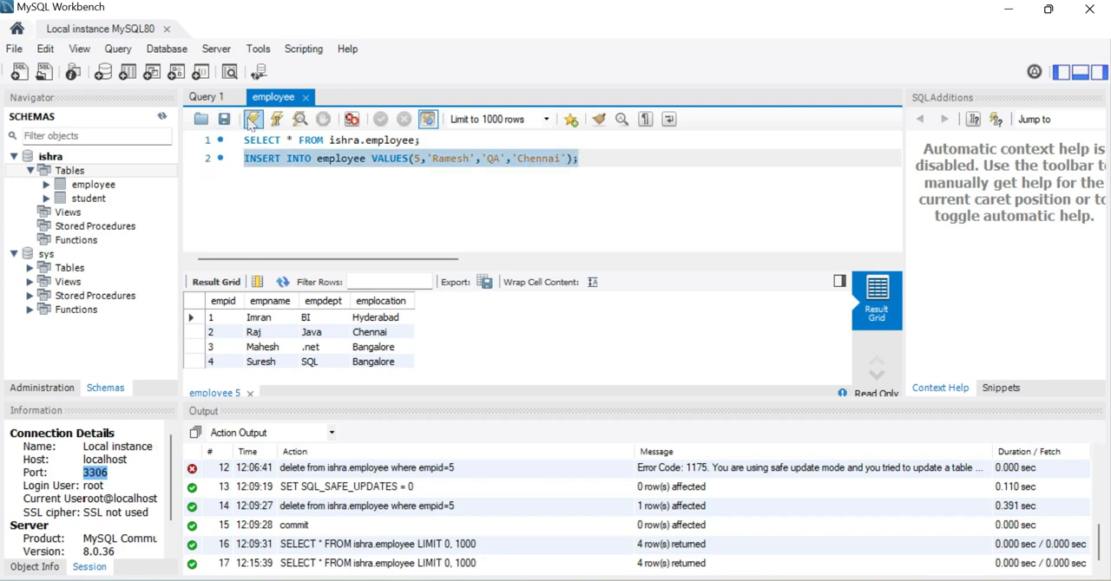
click(252, 120)
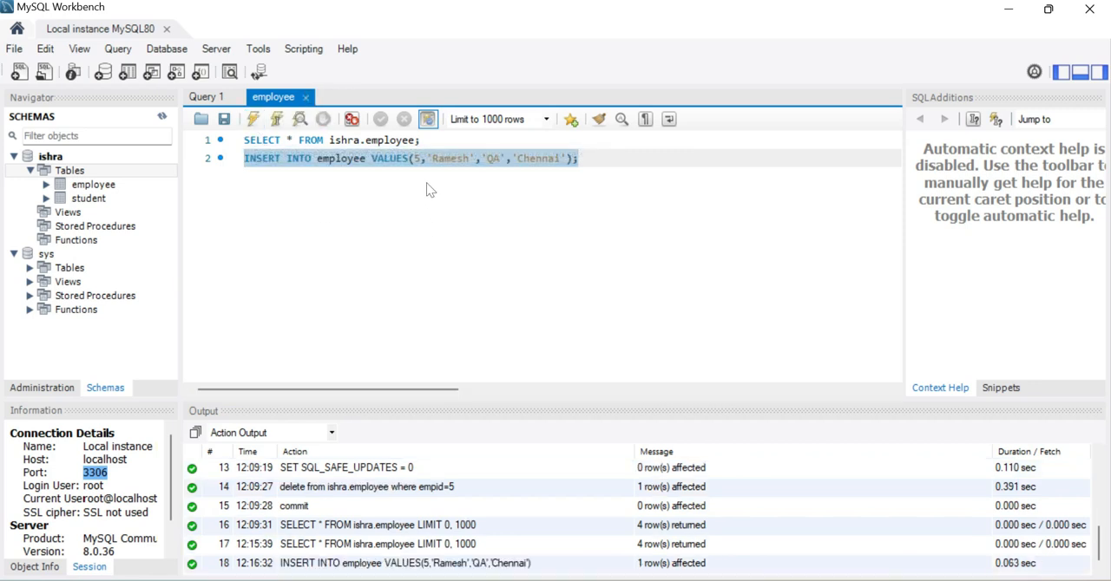
click(423, 140)
key(shift+Home)
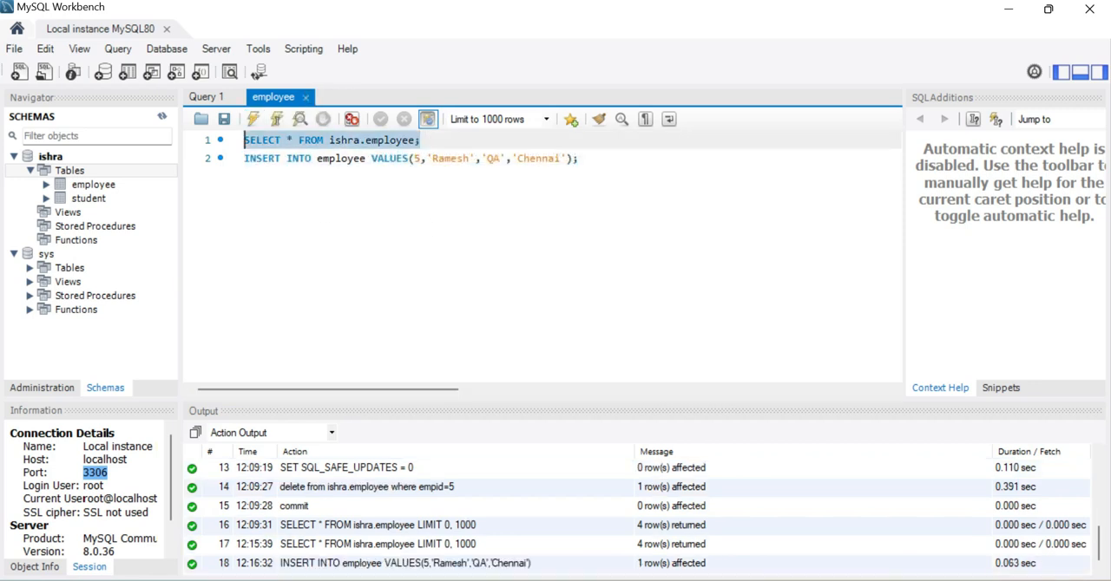
click(251, 119)
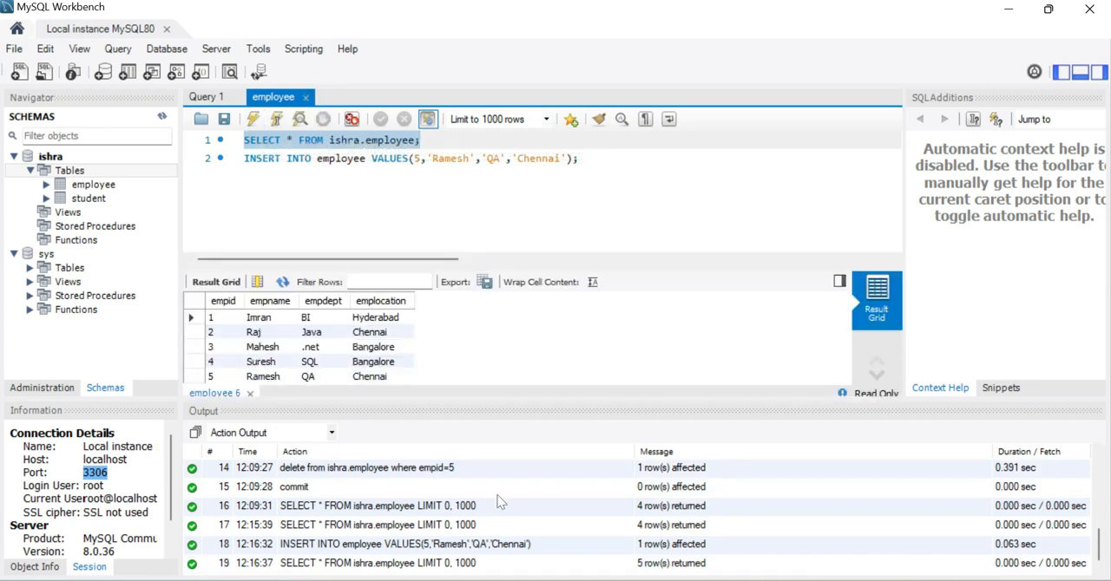
Switch to Power BI Desktop, check the ishra employee table's rows for the new record, and return to the report view.
click(612, 580)
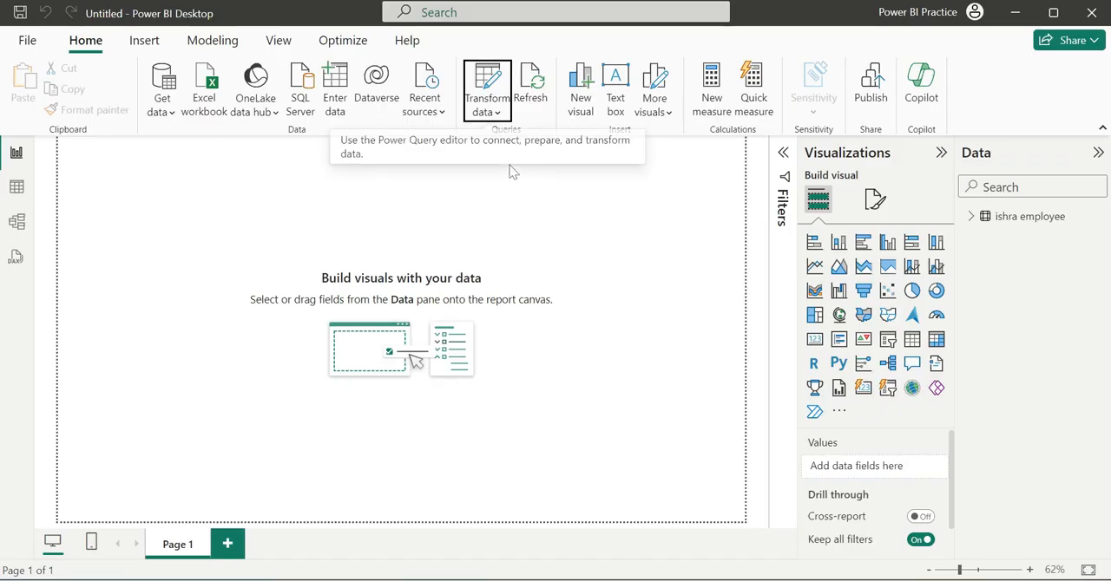
click(16, 189)
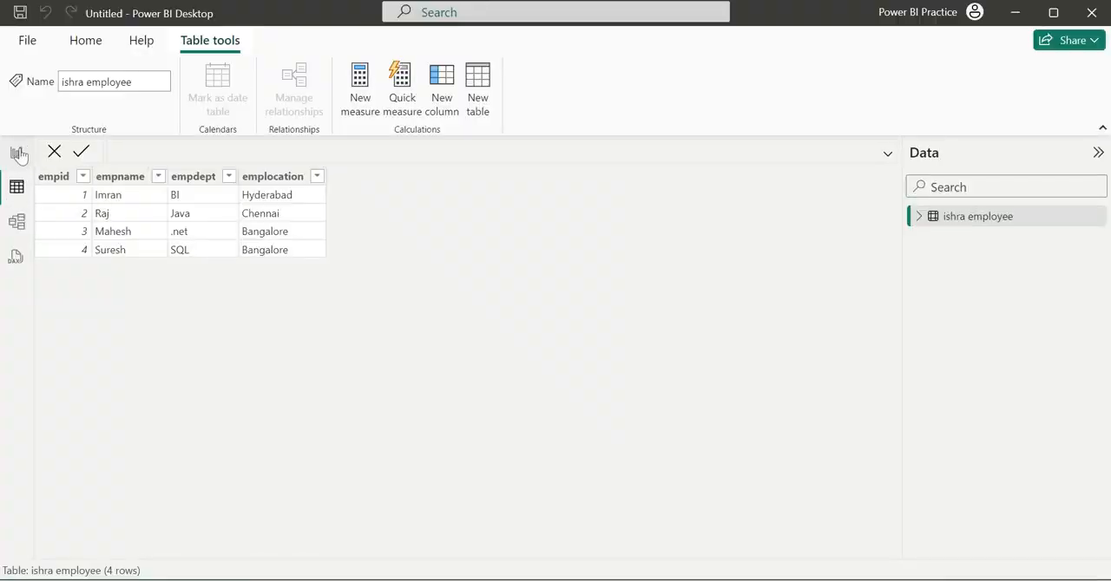
click(18, 154)
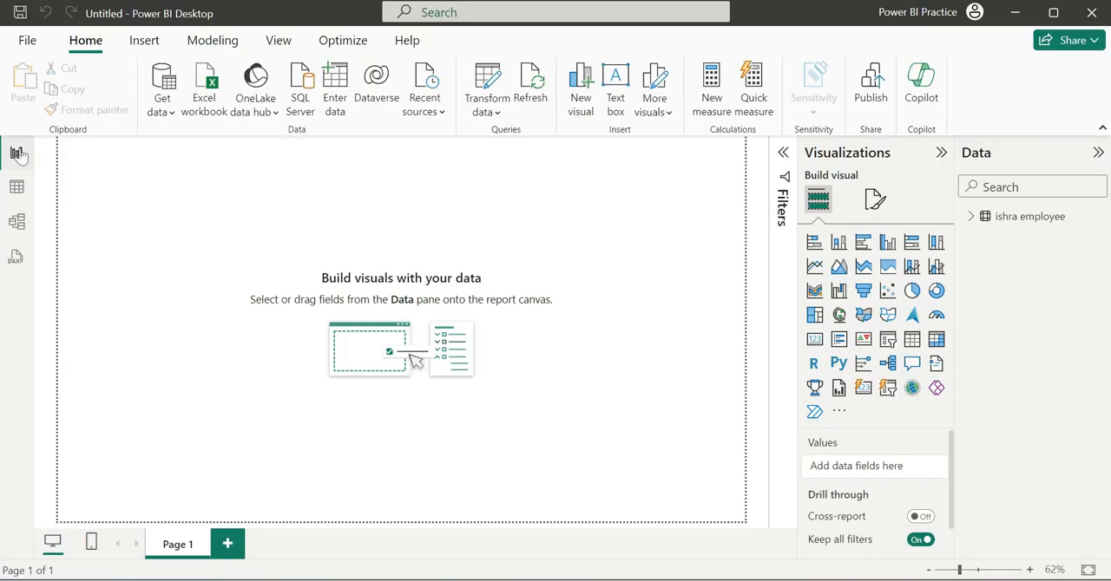
Refresh the Power BI data, check the ishra employee table for the new record, and return to the report view.
click(533, 87)
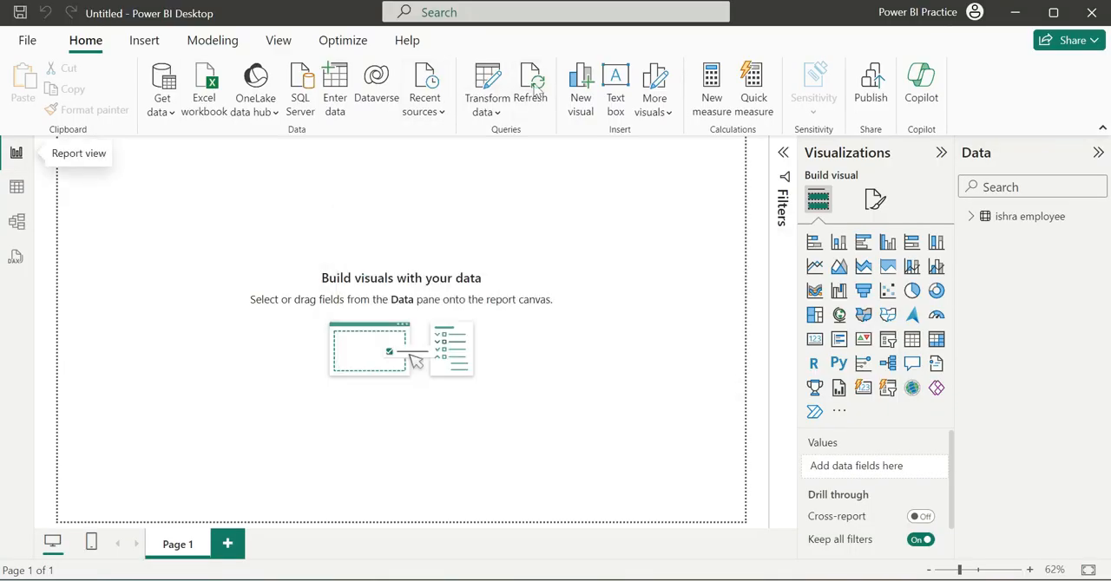
click(16, 188)
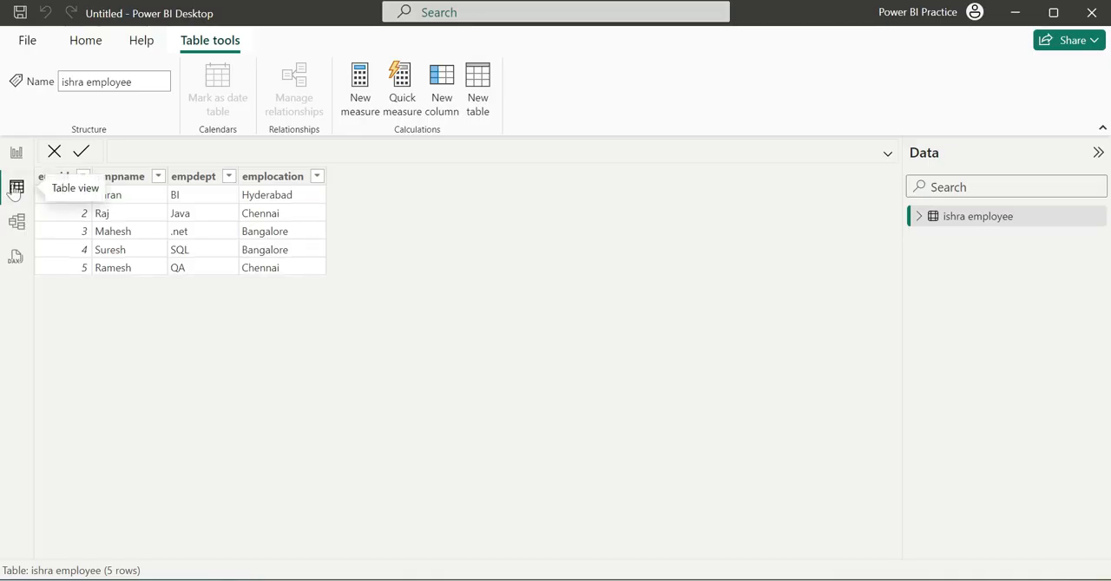
click(137, 269)
click(17, 161)
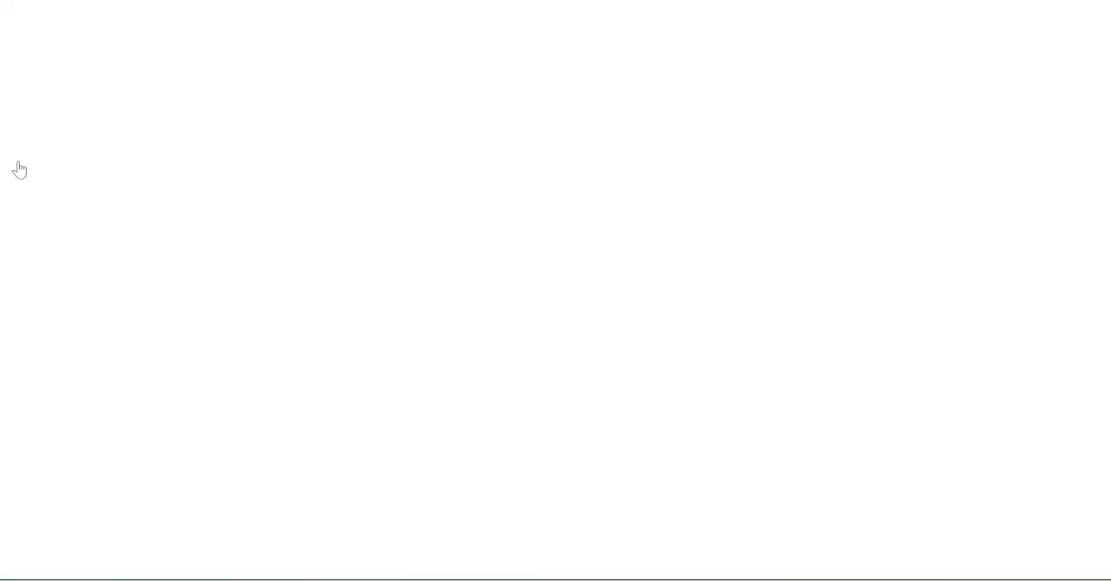